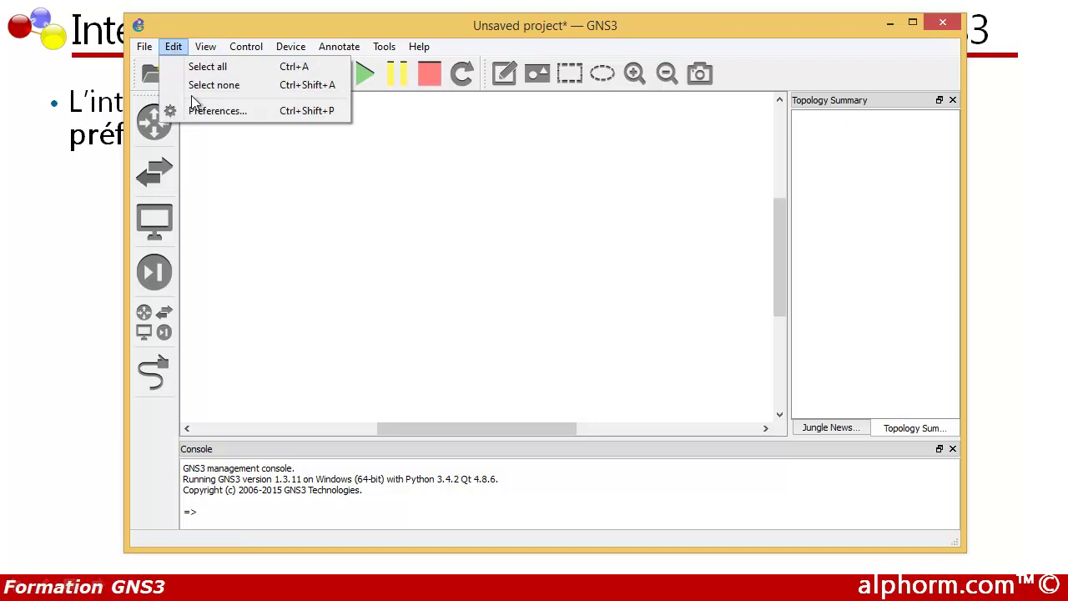
# Display the Dynamips IOS router templates in the preferences and start a new router template
pyautogui.click(306, 143)
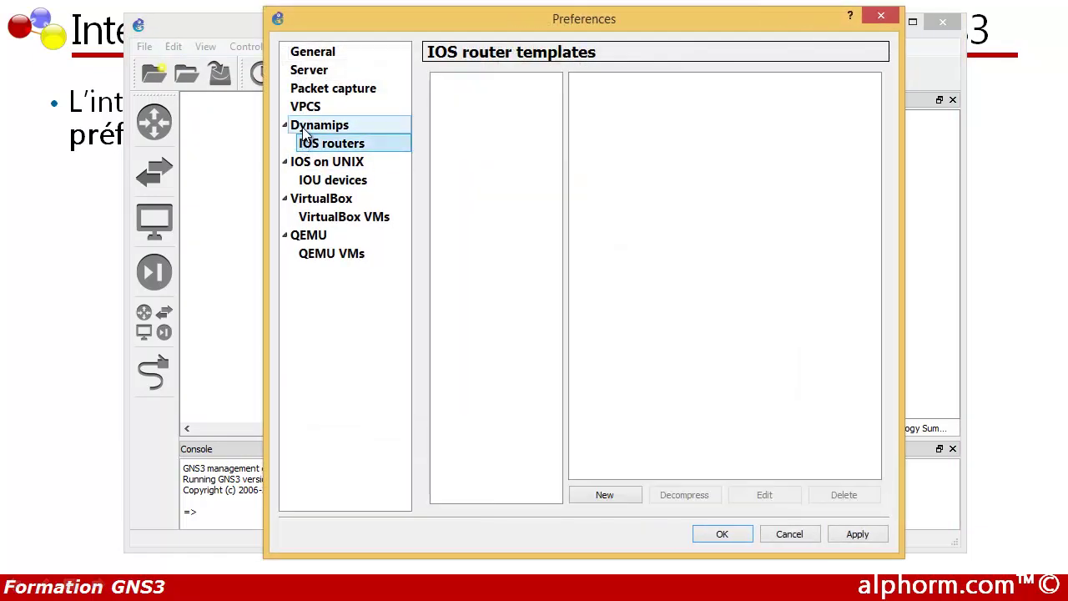
pyautogui.click(306, 131)
pyautogui.click(320, 145)
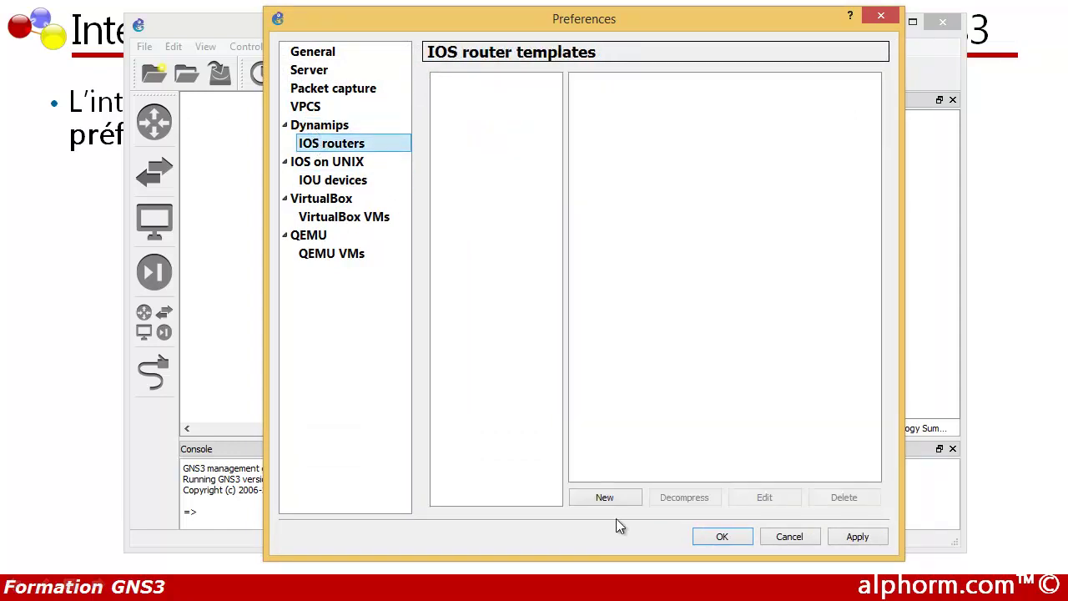
pyautogui.click(603, 496)
# Choose c3725-adventerprisek9-mz.124-15_T13_unZ.BIN from Image_DIR on drive W: as the IOS image and copy it to the default images directory
pyautogui.click(771, 197)
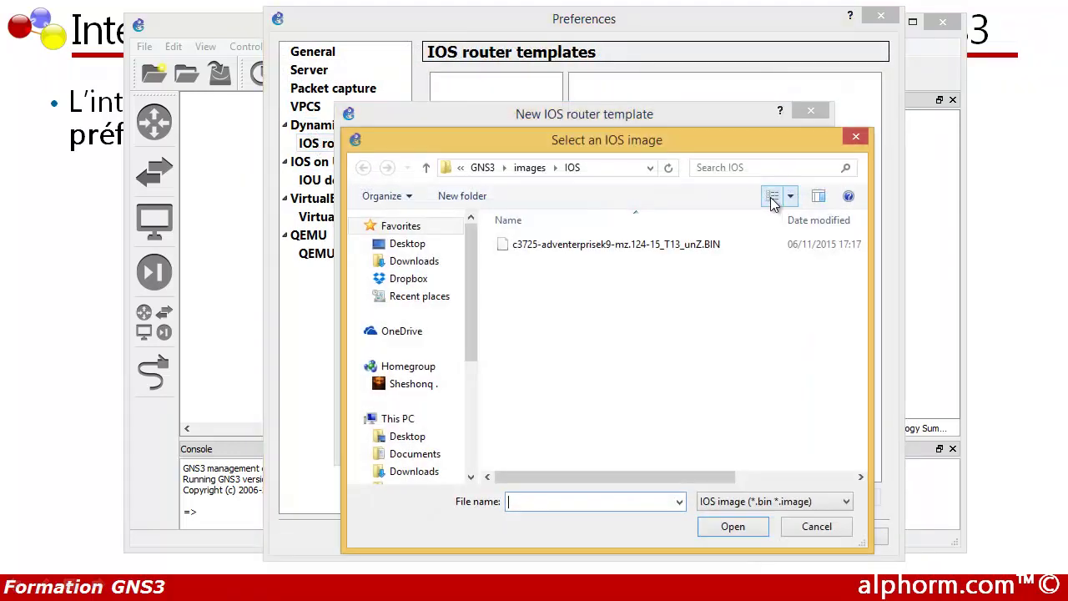
pyautogui.moveTo(472, 338); pyautogui.dragTo(478, 434)
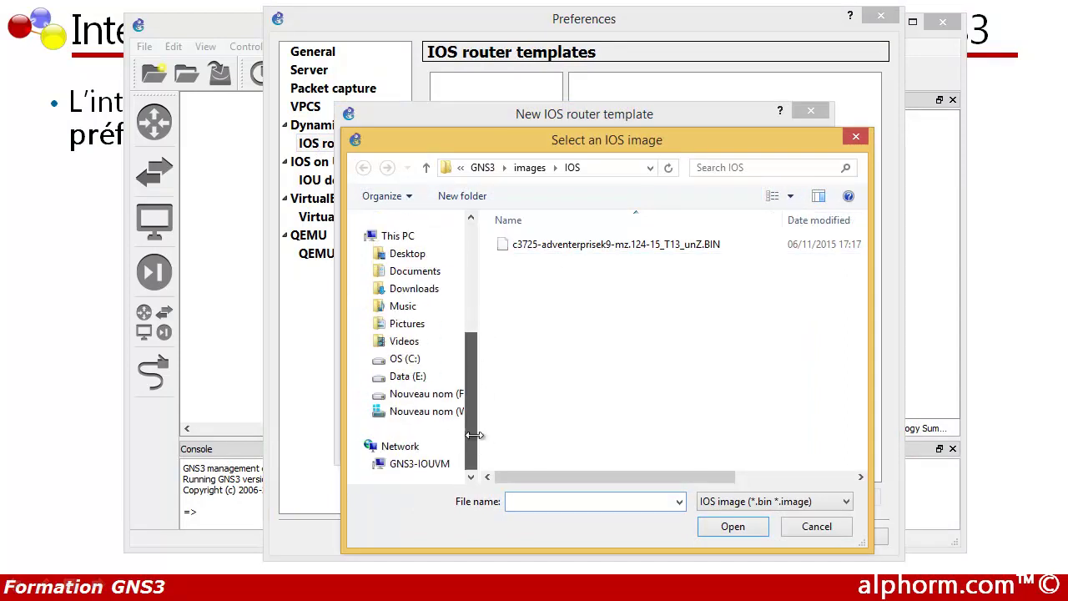
pyautogui.click(426, 411)
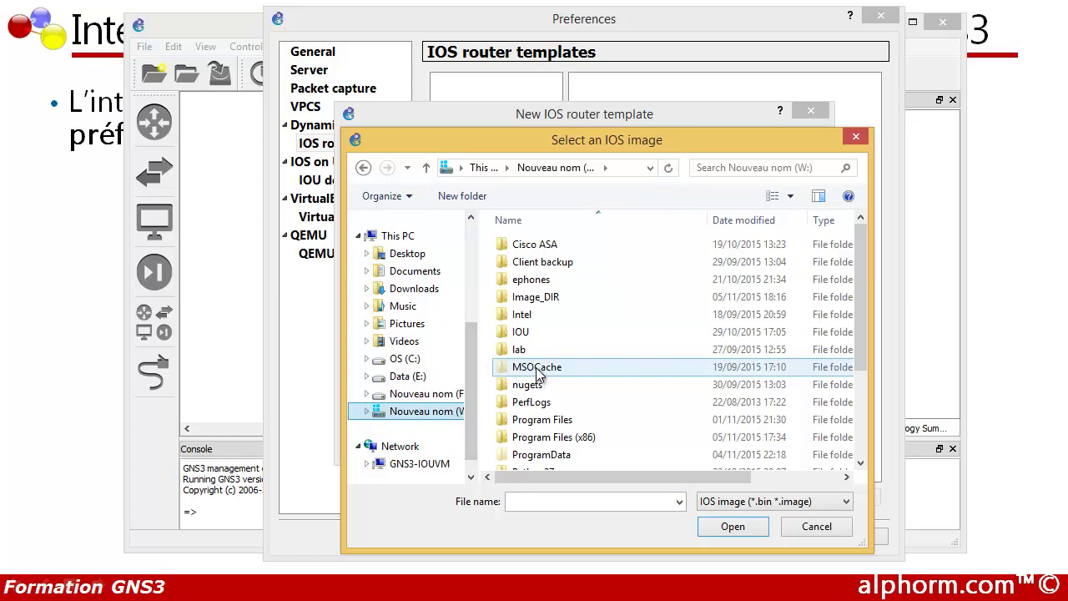
pyautogui.doubleClick(542, 299)
pyautogui.click(547, 317)
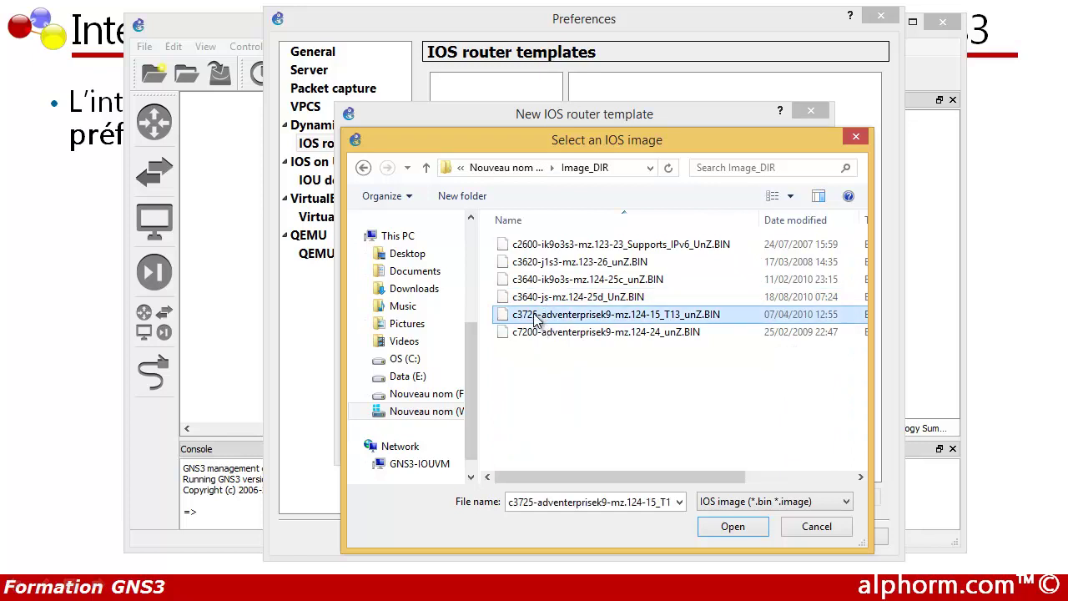
pyautogui.click(723, 528)
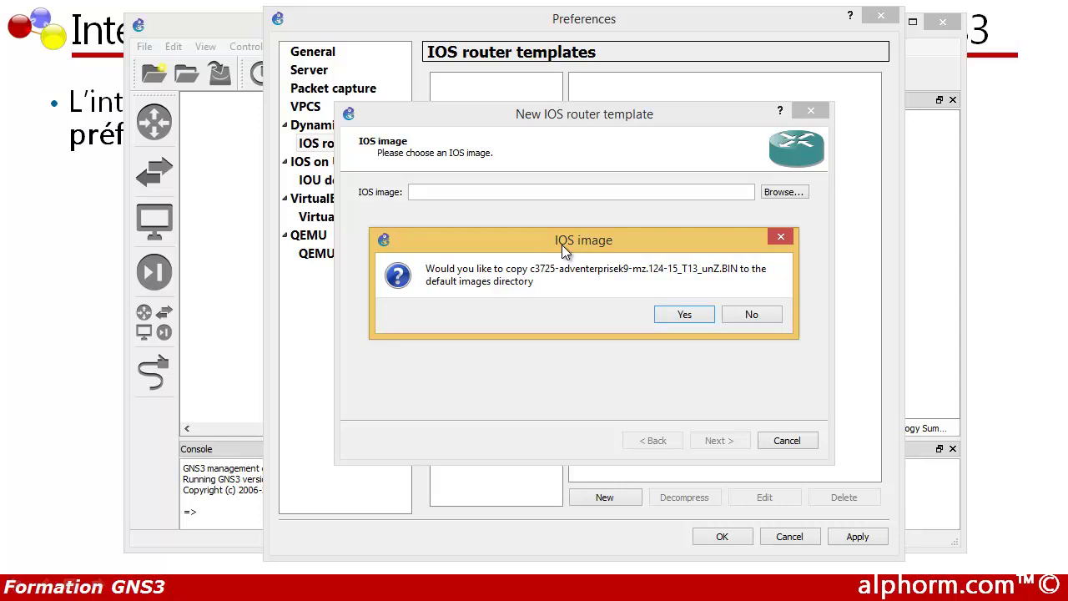
pyautogui.click(675, 319)
# Complete the c3725 router template with the default platform, 128 MiB RAM, GT96100-FE in slot 0, no WIC modules and no Idle-PC value
pyautogui.click(715, 445)
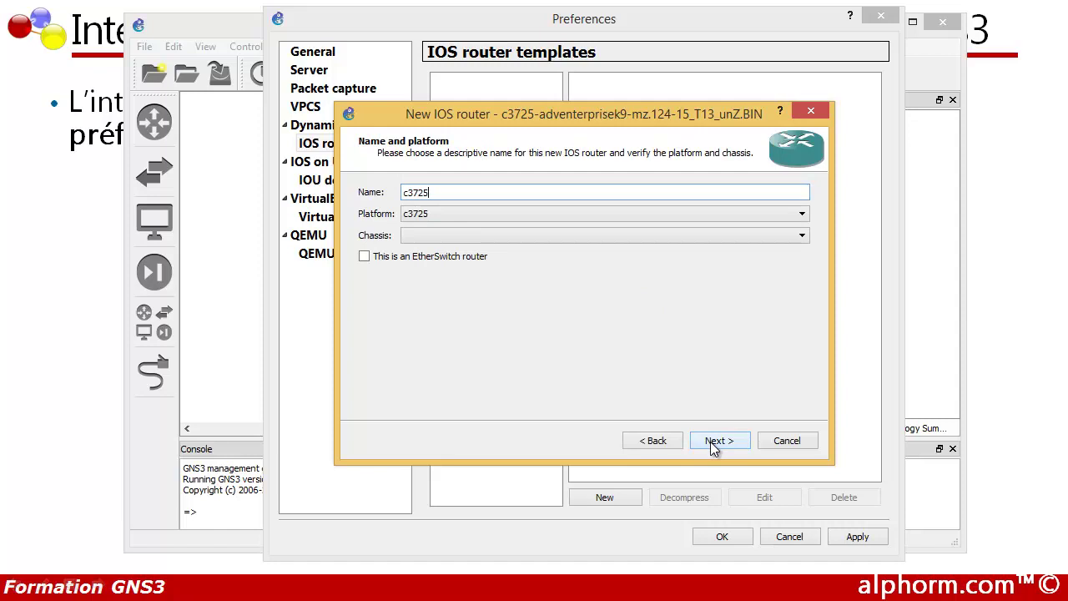
pyautogui.click(715, 445)
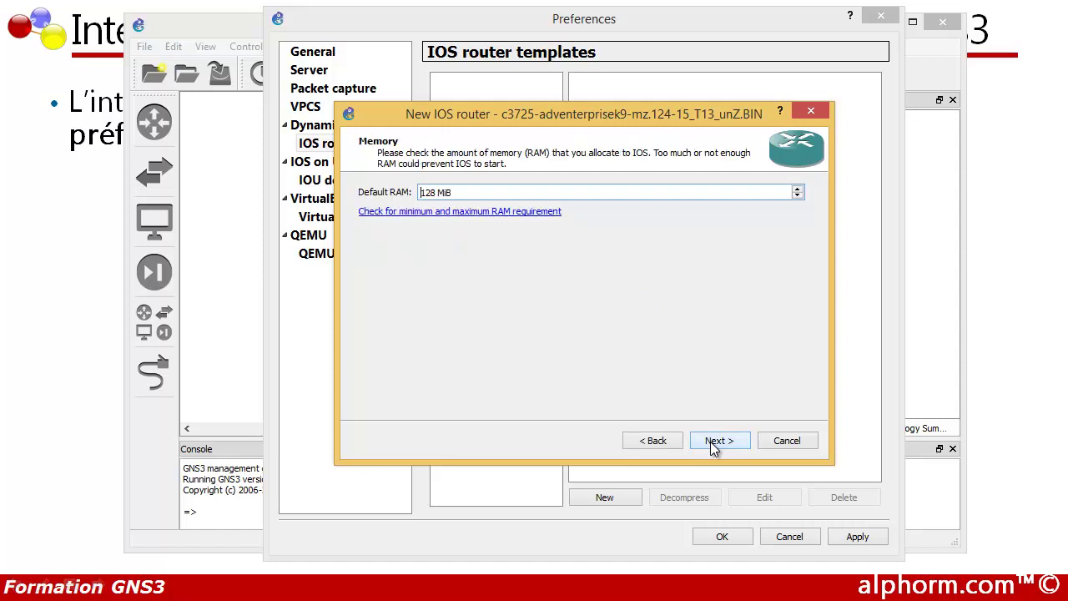
pyautogui.click(715, 445)
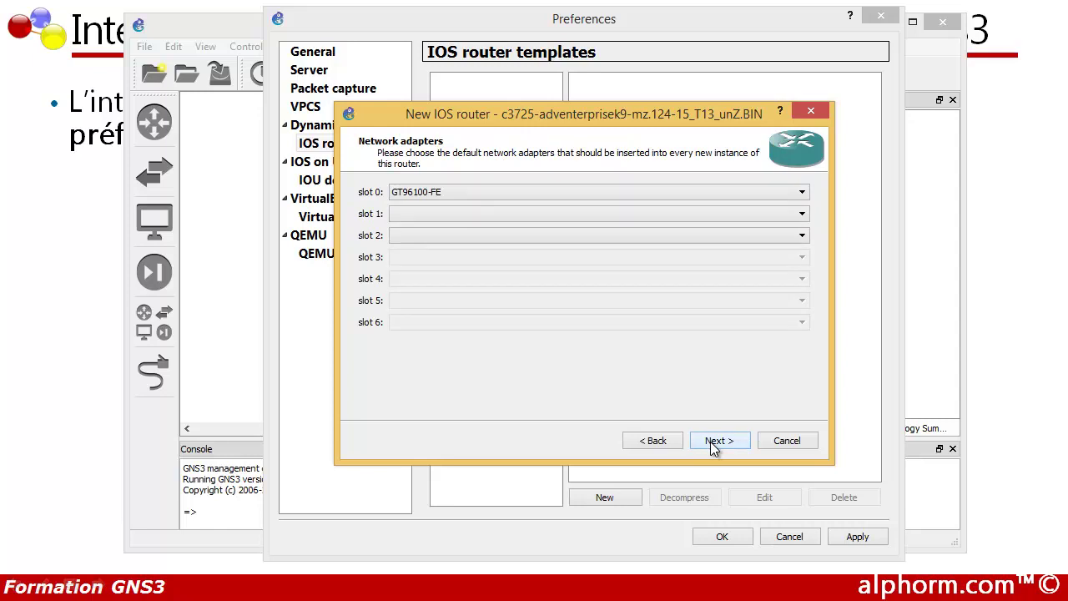
pyautogui.click(714, 445)
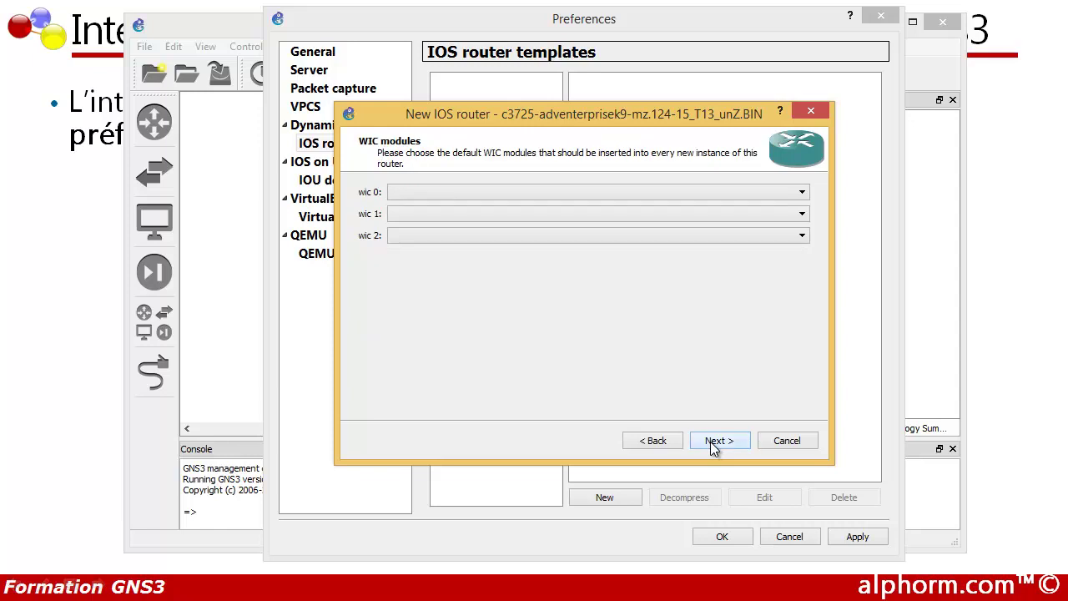
pyautogui.click(712, 445)
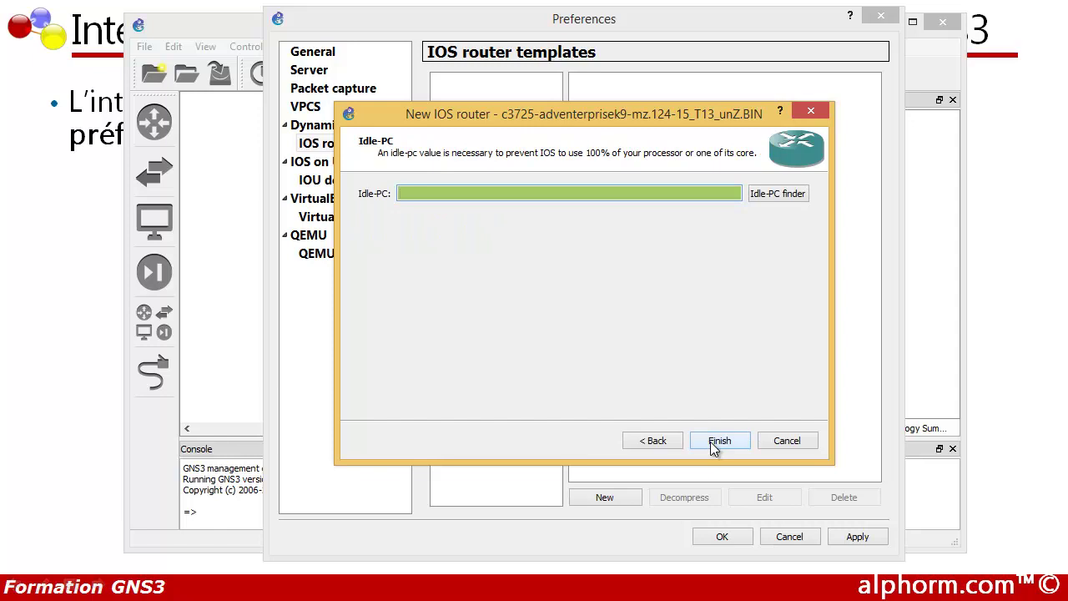
pyautogui.click(718, 440)
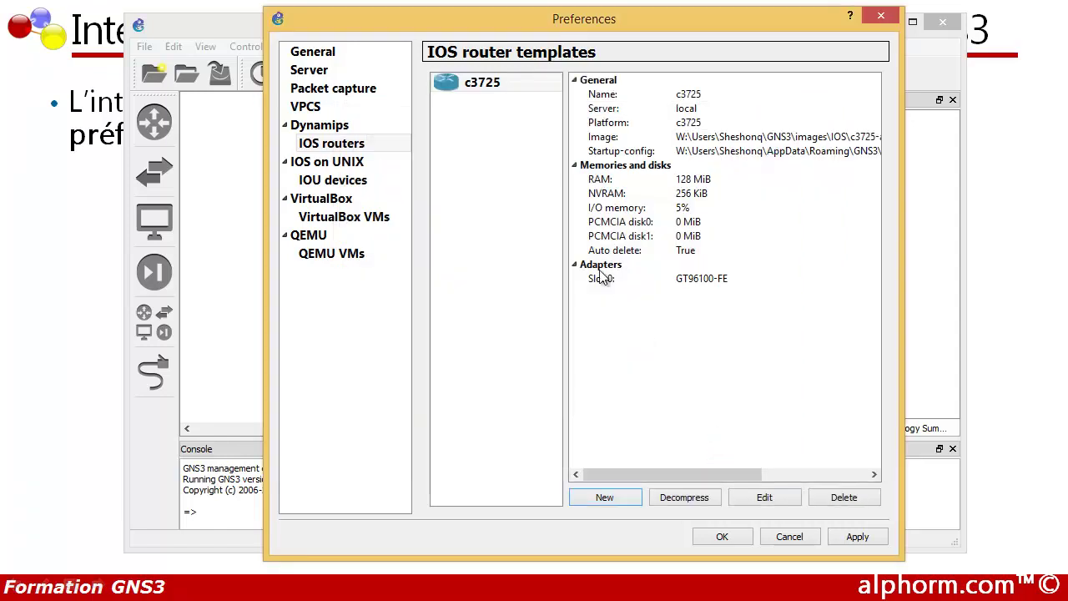
# View the c3725 template's configuration without editing it, and apply and close the preferences
pyautogui.click(475, 92)
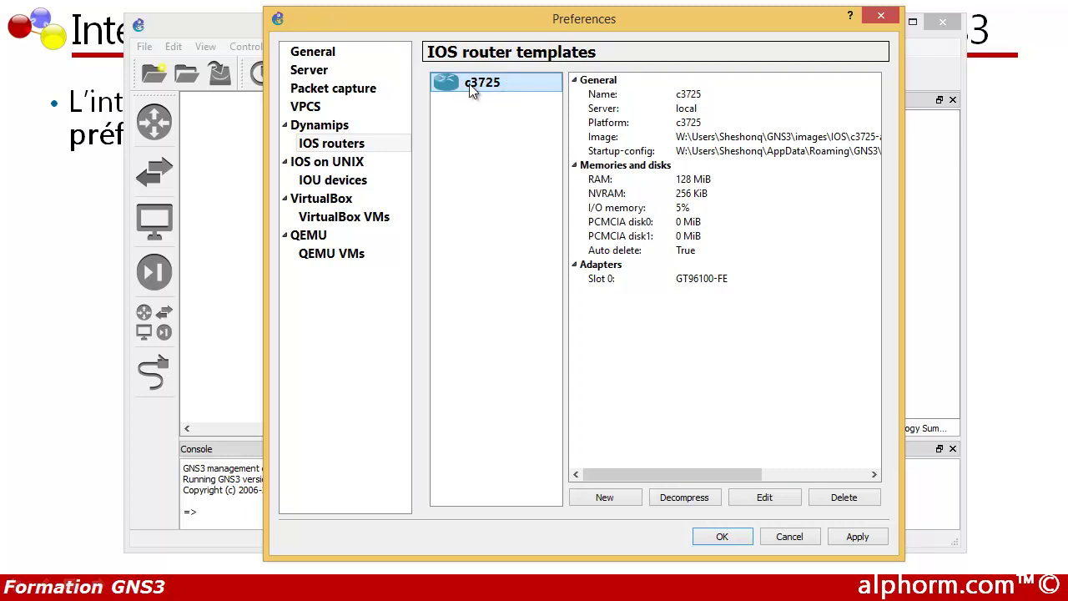
pyautogui.click(750, 501)
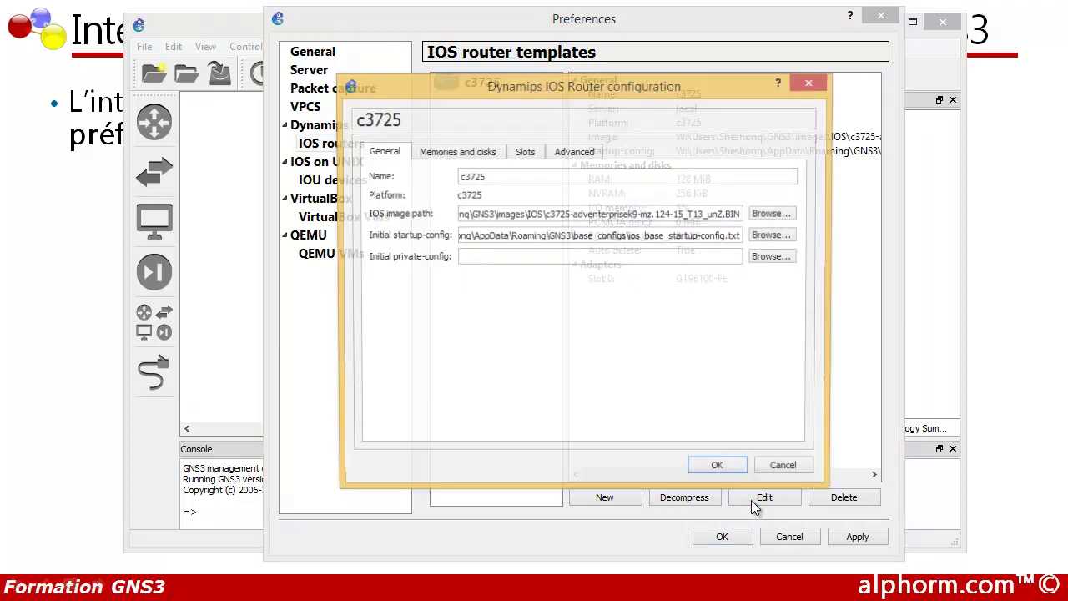
pyautogui.click(807, 84)
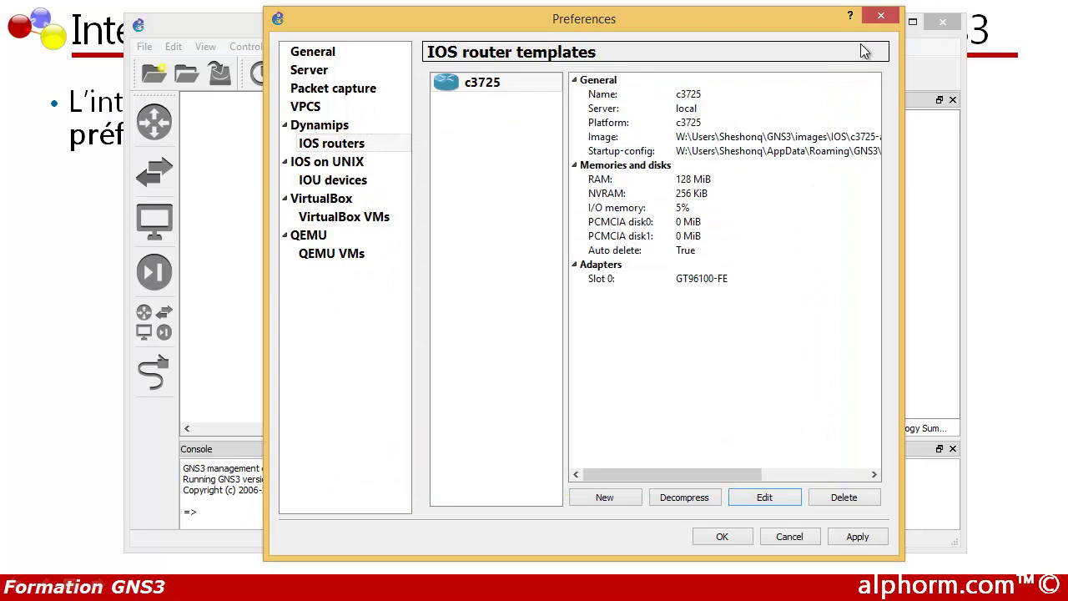
pyautogui.click(839, 539)
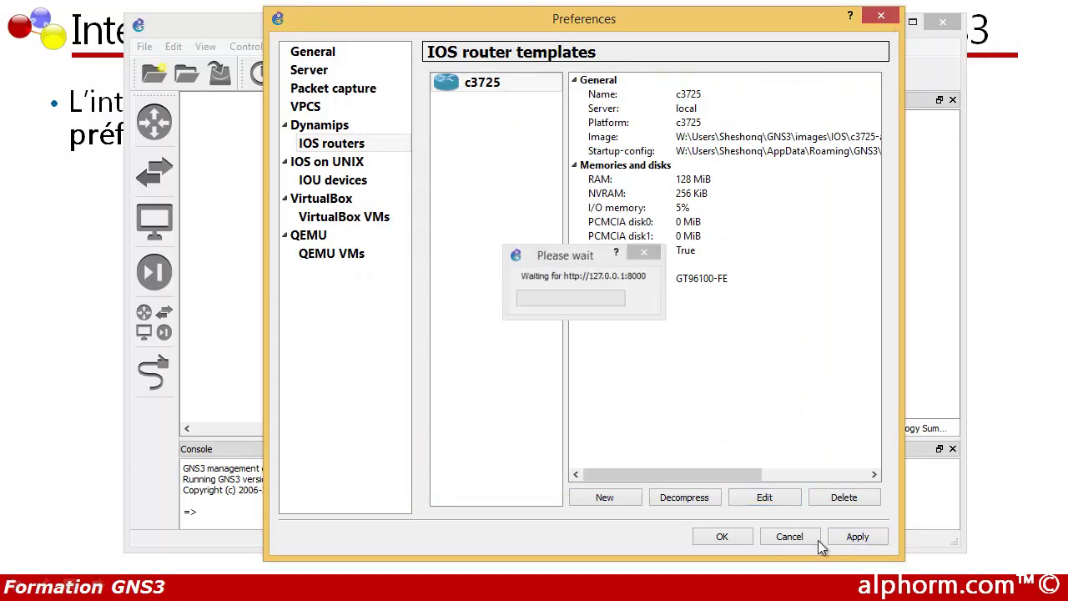
pyautogui.click(745, 535)
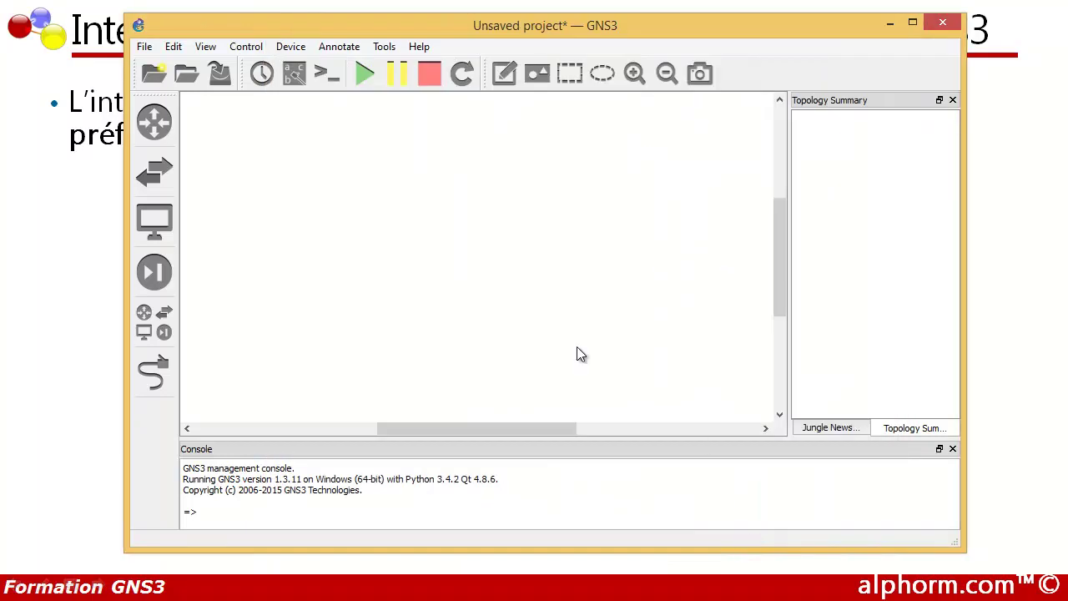
# Place a c3725 router in the middle of the empty workspace
pyautogui.click(154, 122)
pyautogui.moveTo(201, 128); pyautogui.dragTo(215, 140)
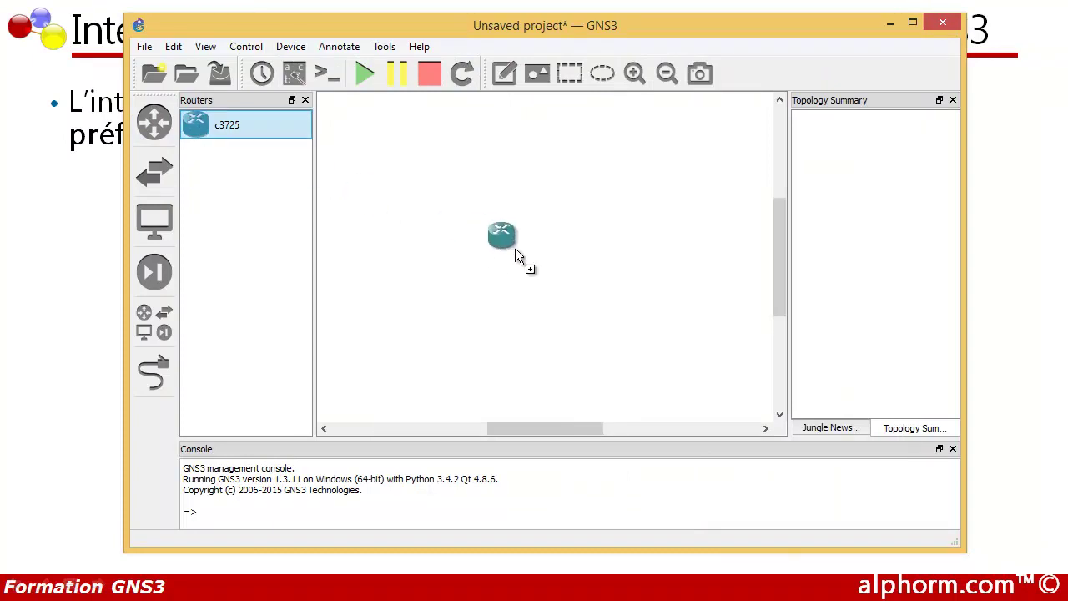
pyautogui.moveTo(515, 248); pyautogui.dragTo(515, 249)
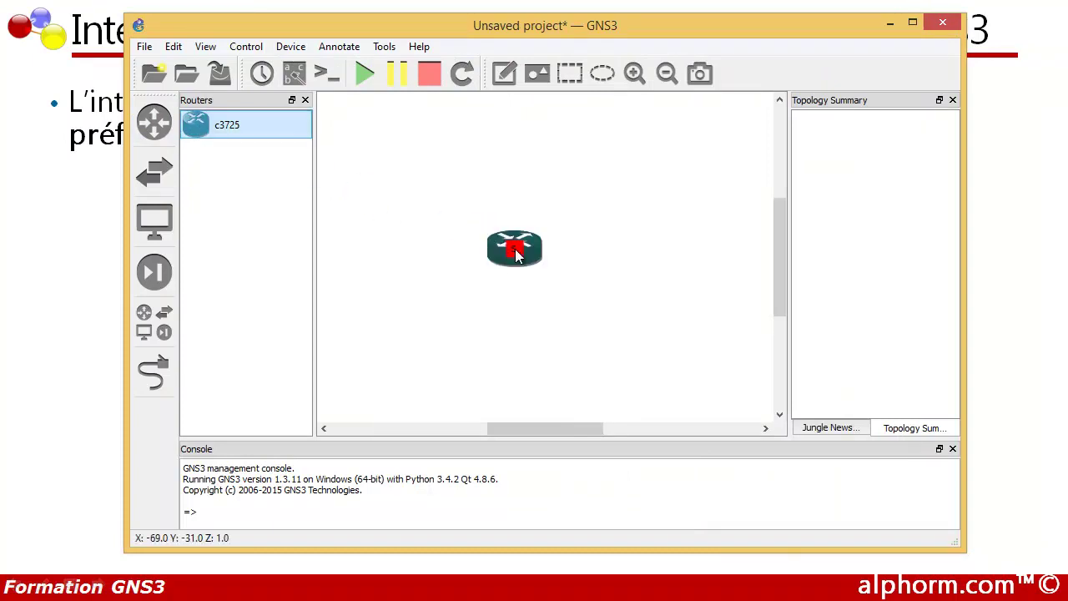
# Open the node configuration of router R1 and display its memory and slot settings
pyautogui.rightClick(510, 251)
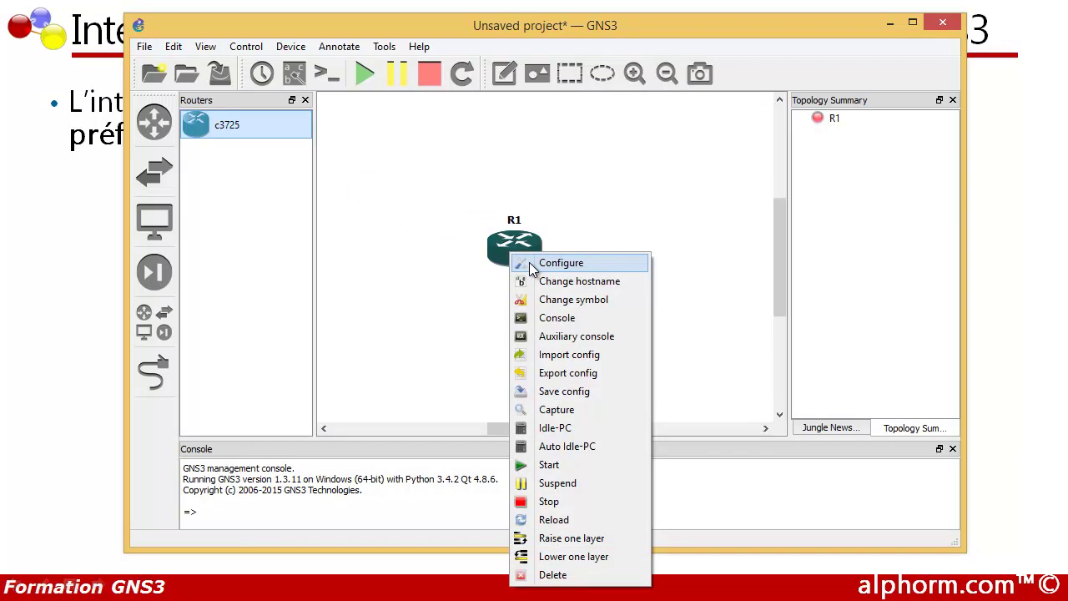
pyautogui.click(558, 265)
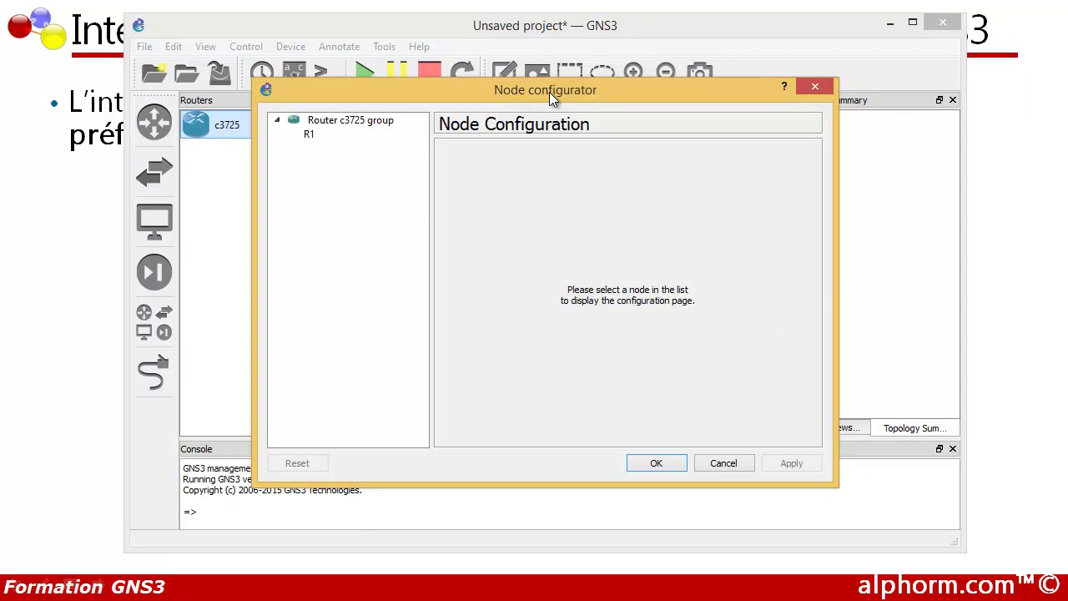
pyautogui.click(317, 137)
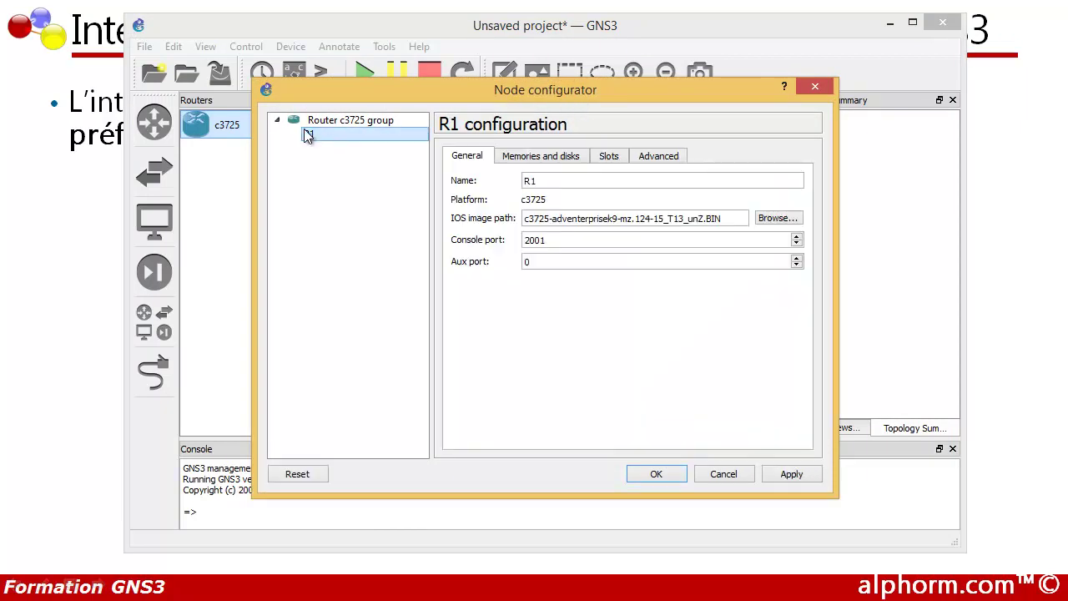
pyautogui.click(321, 122)
pyautogui.click(310, 131)
pyautogui.click(558, 160)
pyautogui.click(596, 160)
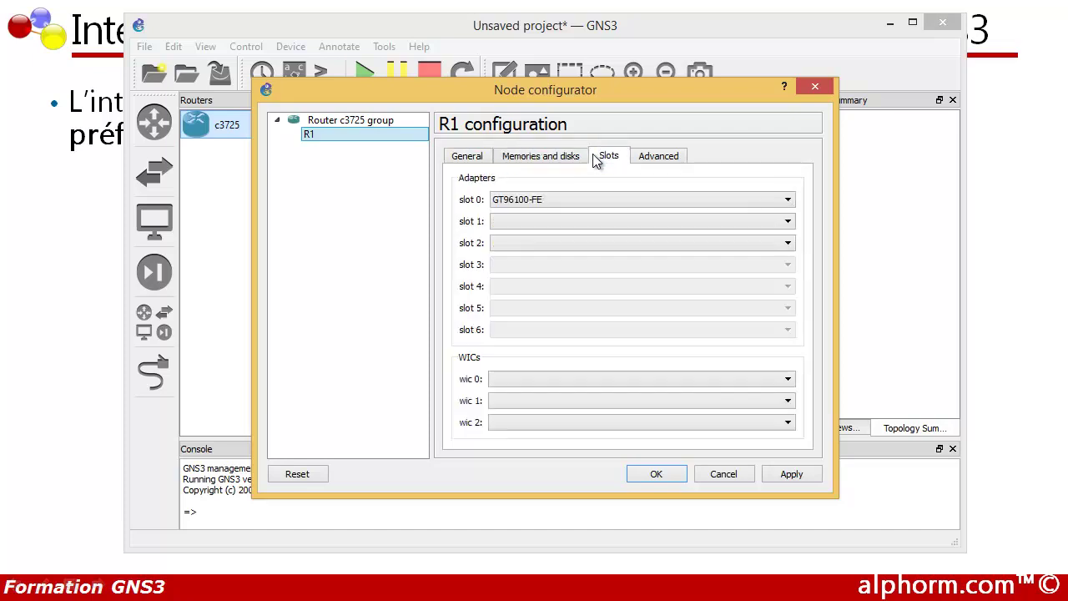
# Check the adapter choices for slot 1, and install a WIC-2T module in wic 0 of R1, applying the configuration
pyautogui.click(540, 221)
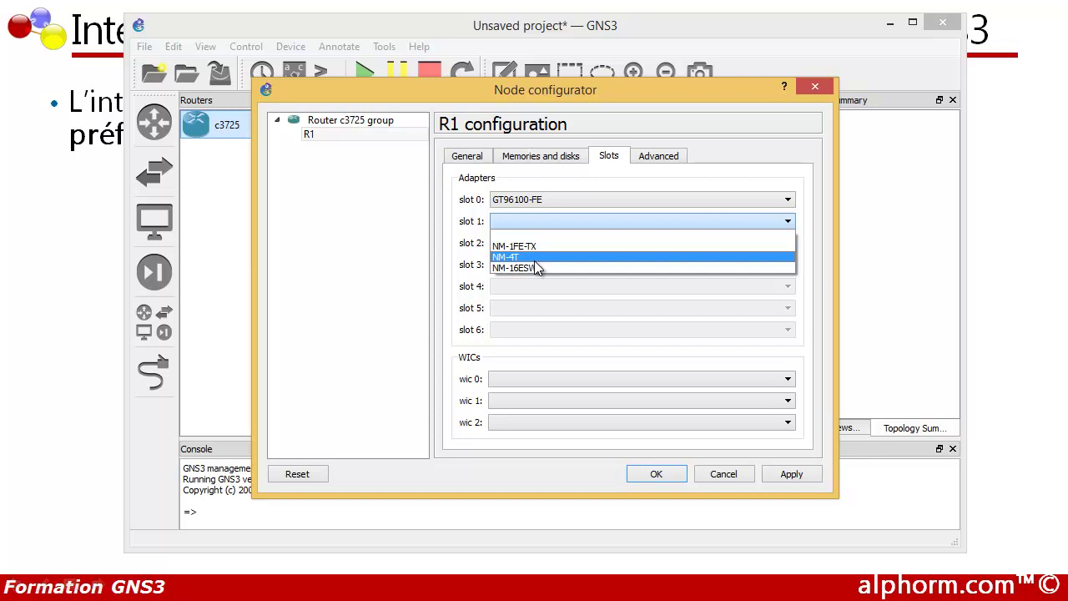
pyautogui.click(491, 361)
pyautogui.click(519, 380)
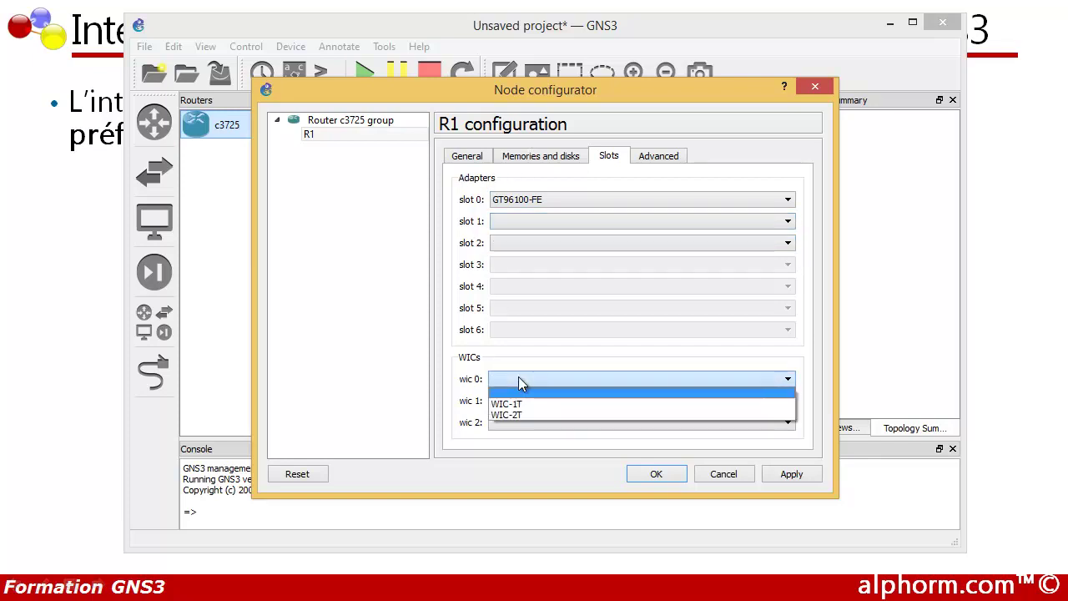
pyautogui.click(479, 366)
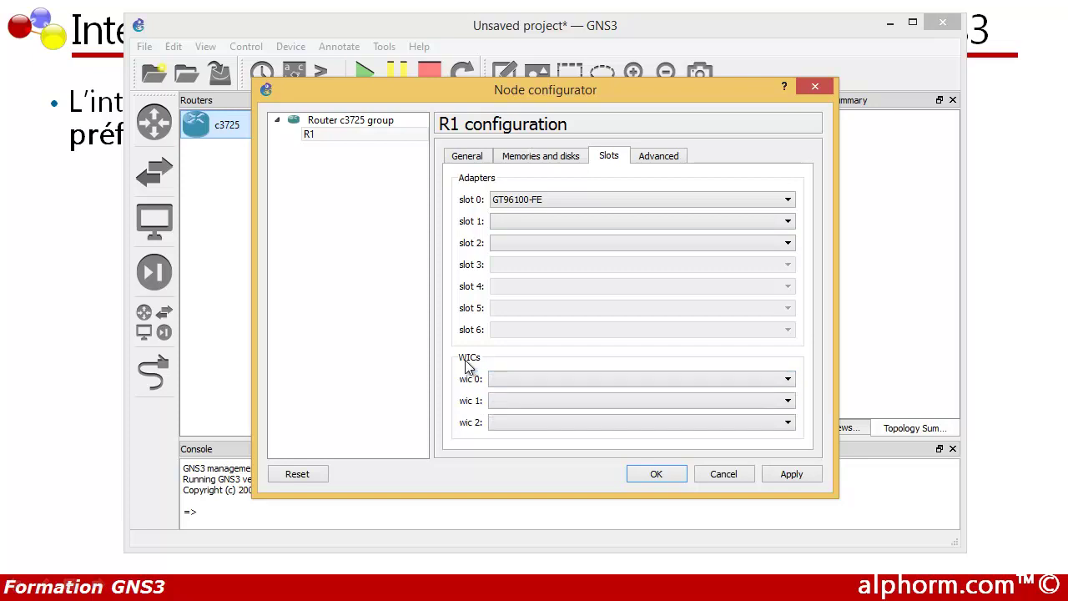
pyautogui.click(505, 380)
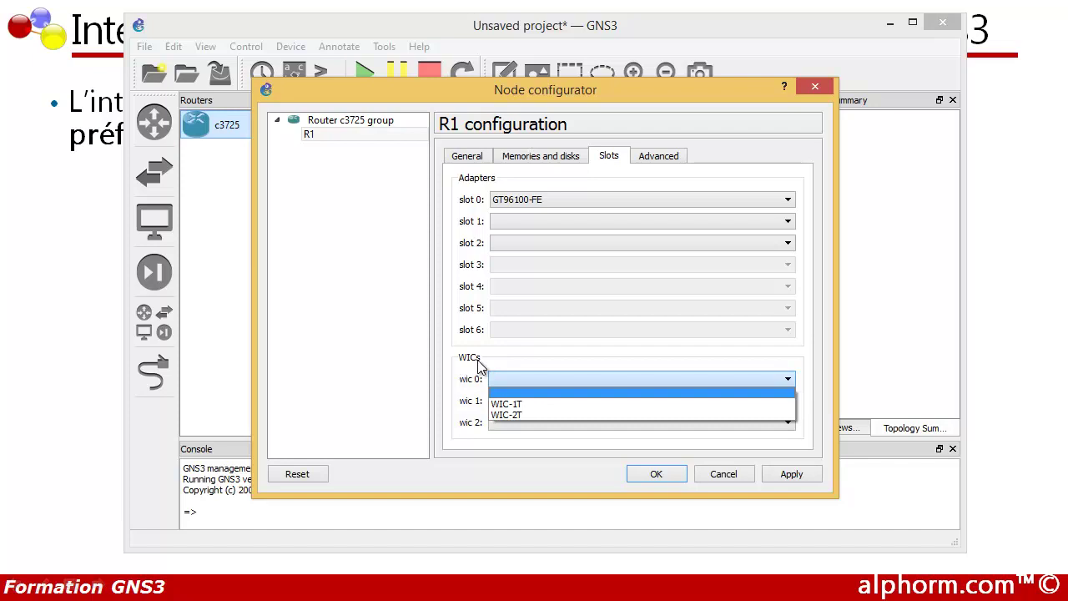
pyautogui.click(530, 416)
pyautogui.click(769, 473)
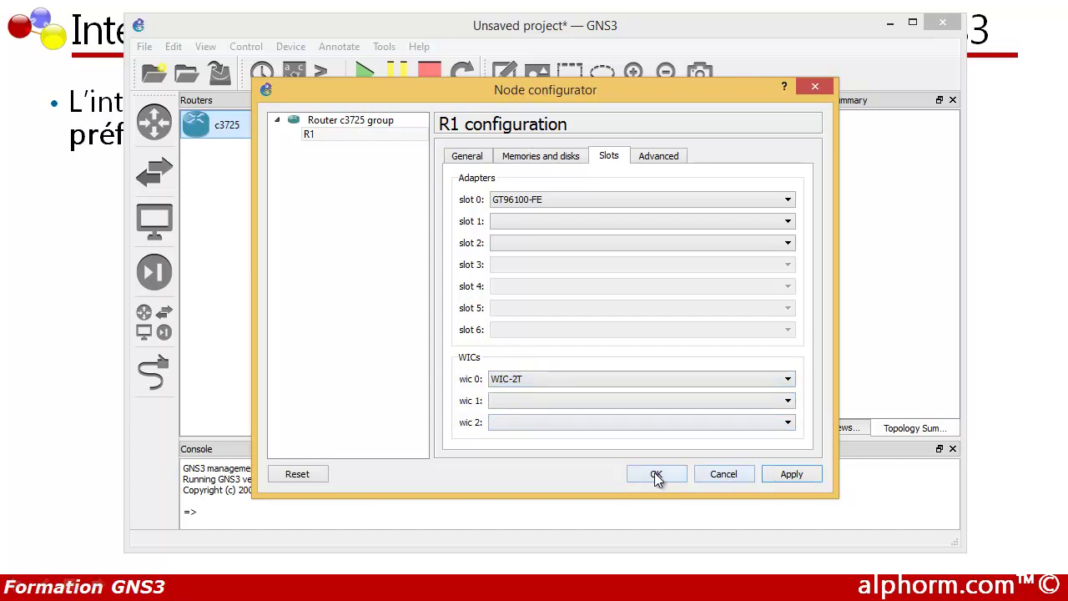
pyautogui.click(656, 474)
# Move router R1 up to about X -61, Y -83 in the workspace and start it
pyautogui.moveTo(515, 248); pyautogui.dragTo(520, 207)
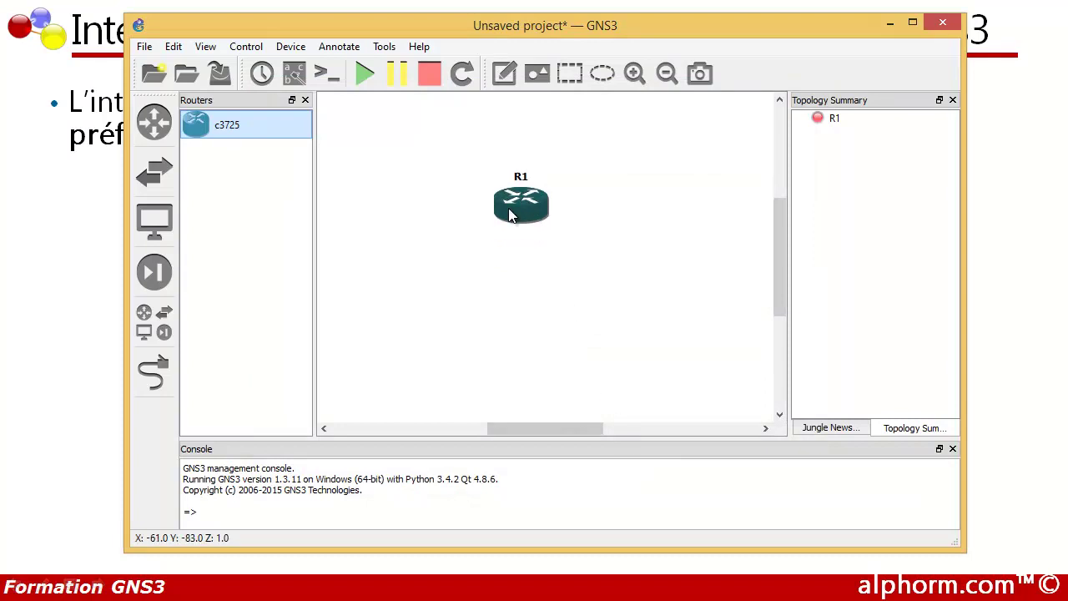
pyautogui.rightClick(512, 215)
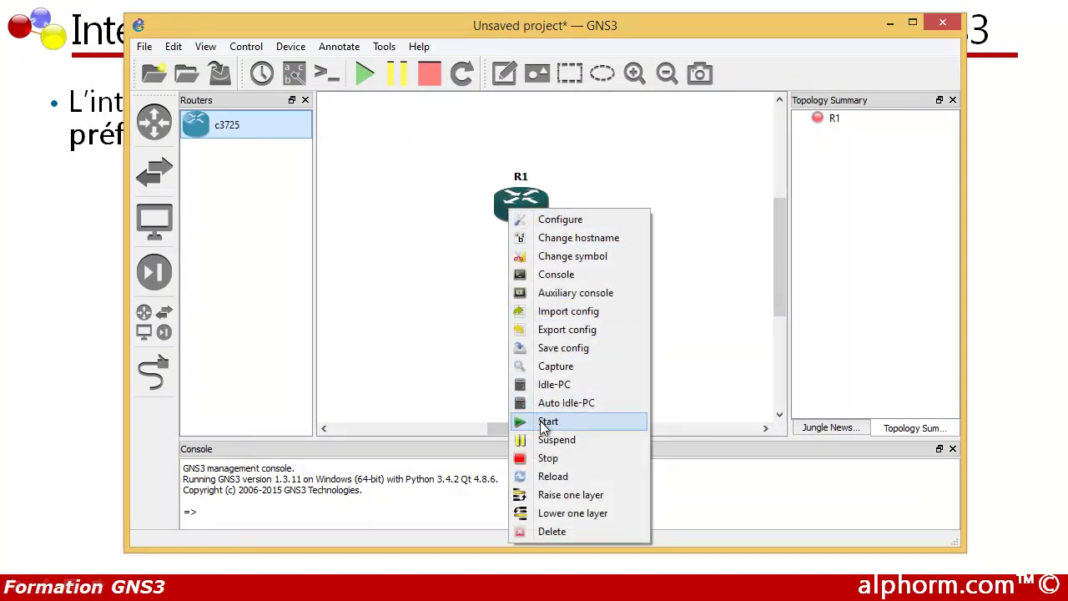
pyautogui.click(543, 422)
# Open R1's console in SuperPuTTY to view its boot output, and minimize the console window
pyautogui.rightClick(525, 218)
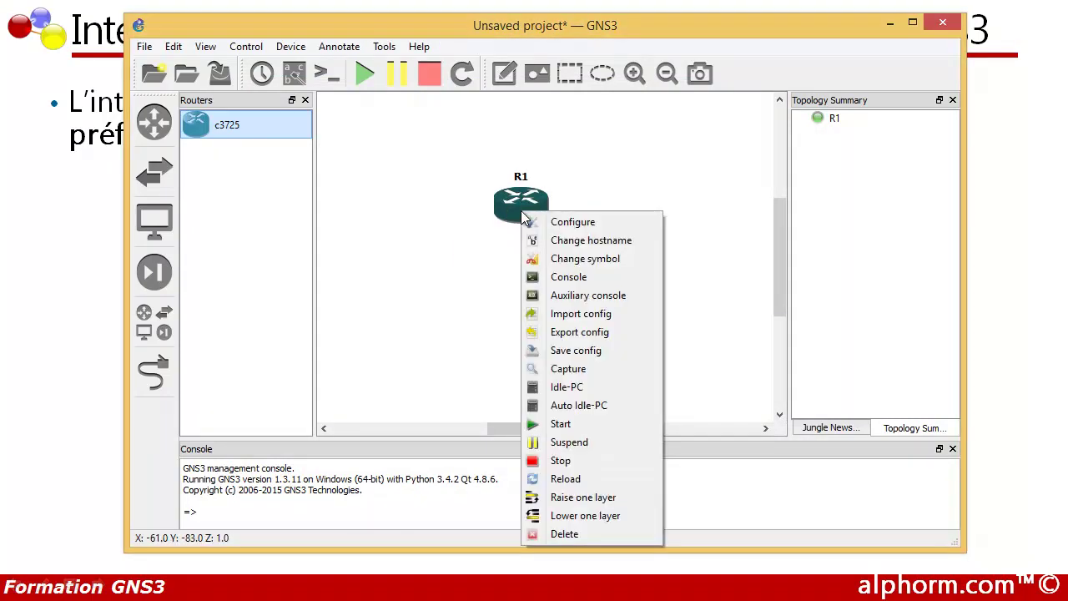
pyautogui.click(550, 278)
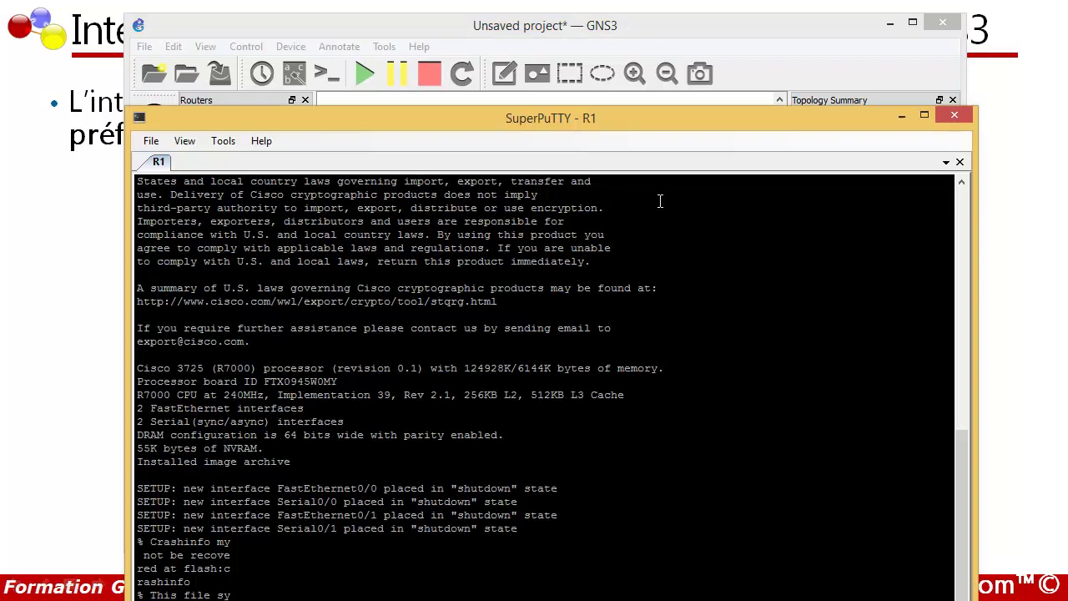
pyautogui.moveTo(634, 124); pyautogui.dragTo(629, 56)
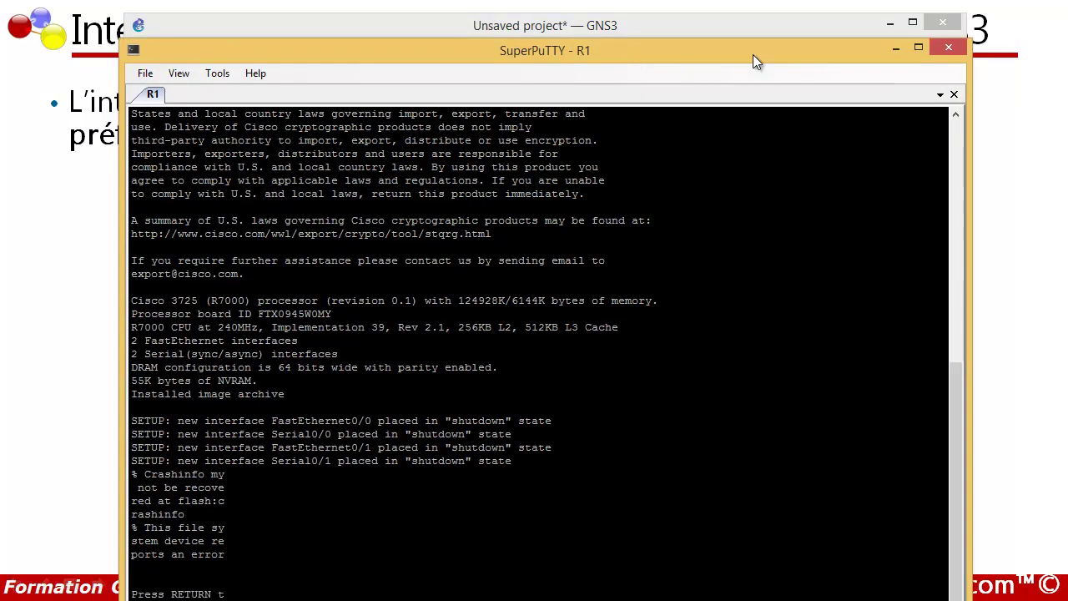
pyautogui.click(894, 47)
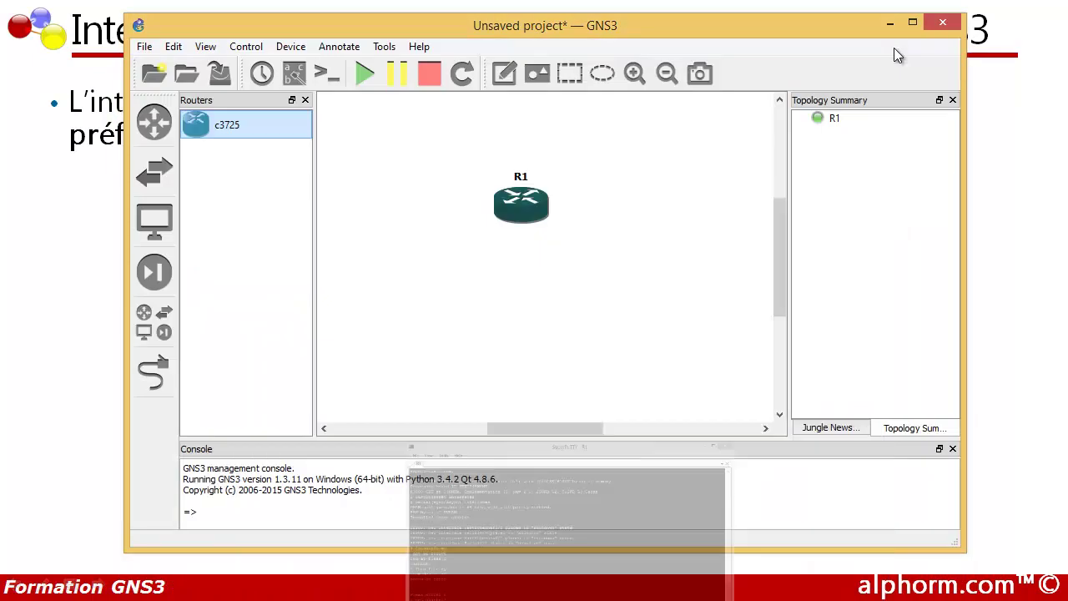
# Calculate Idle-PC values for router R1, apply the starred candidate 0x6026bca4, and minimize the GNS3 window
pyautogui.rightClick(520, 204)
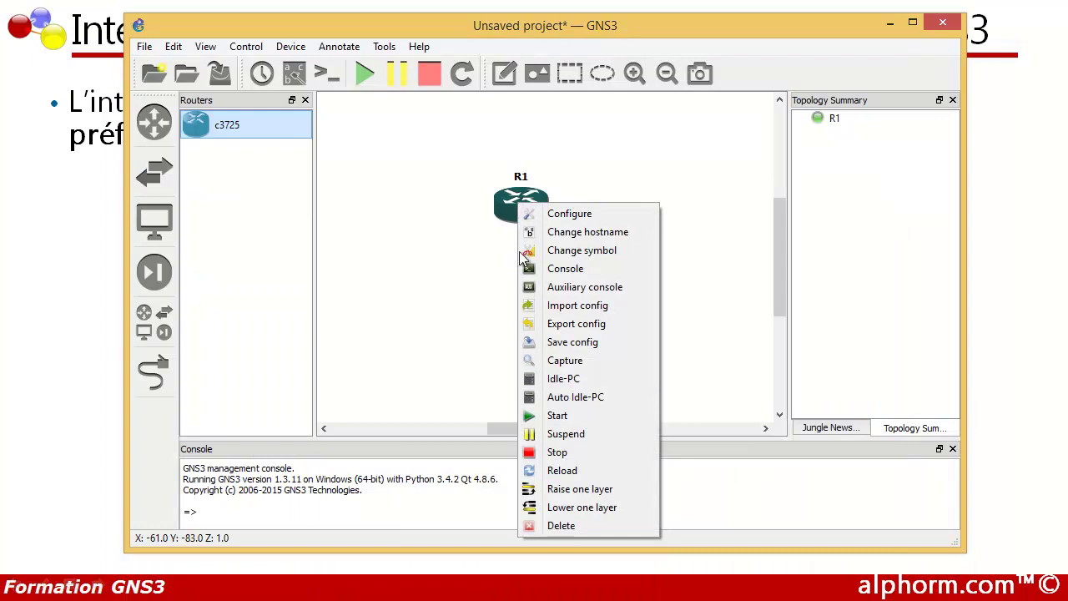
pyautogui.click(561, 379)
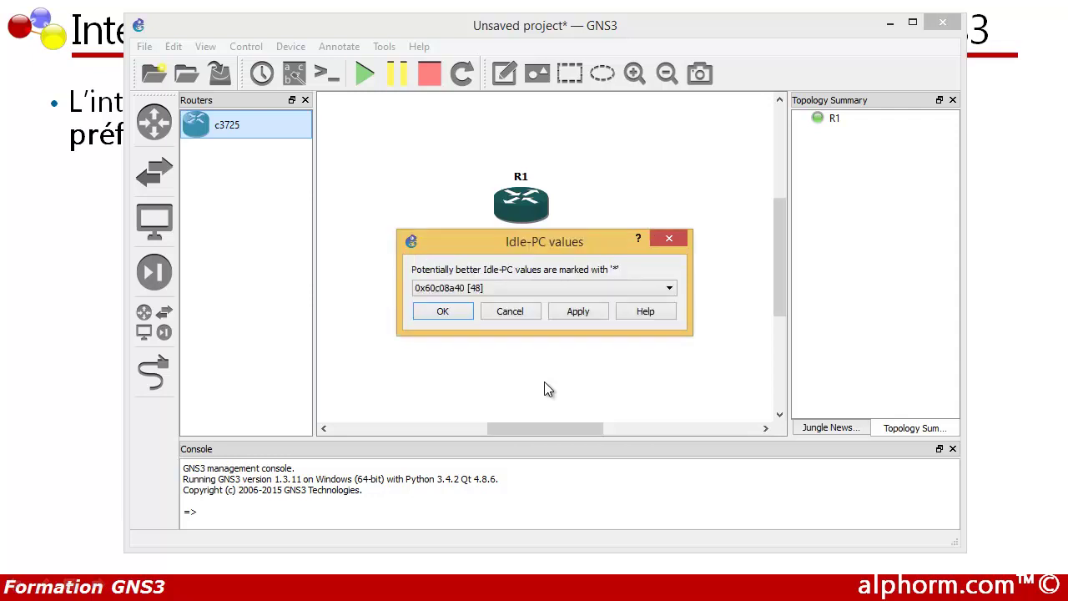
pyautogui.moveTo(537, 234); pyautogui.dragTo(537, 177)
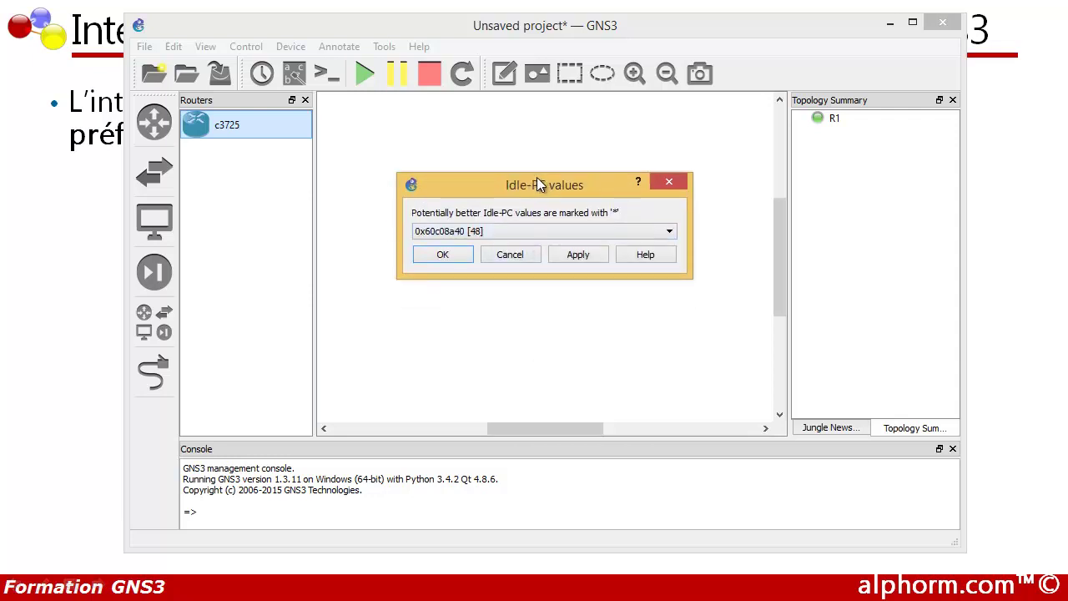
pyautogui.click(552, 231)
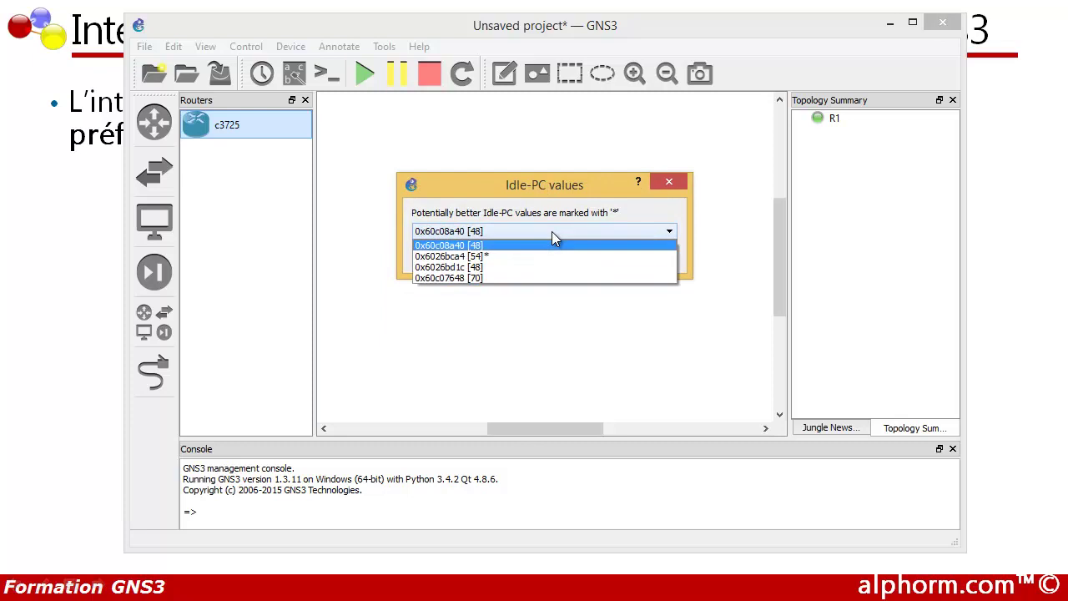
pyautogui.click(488, 256)
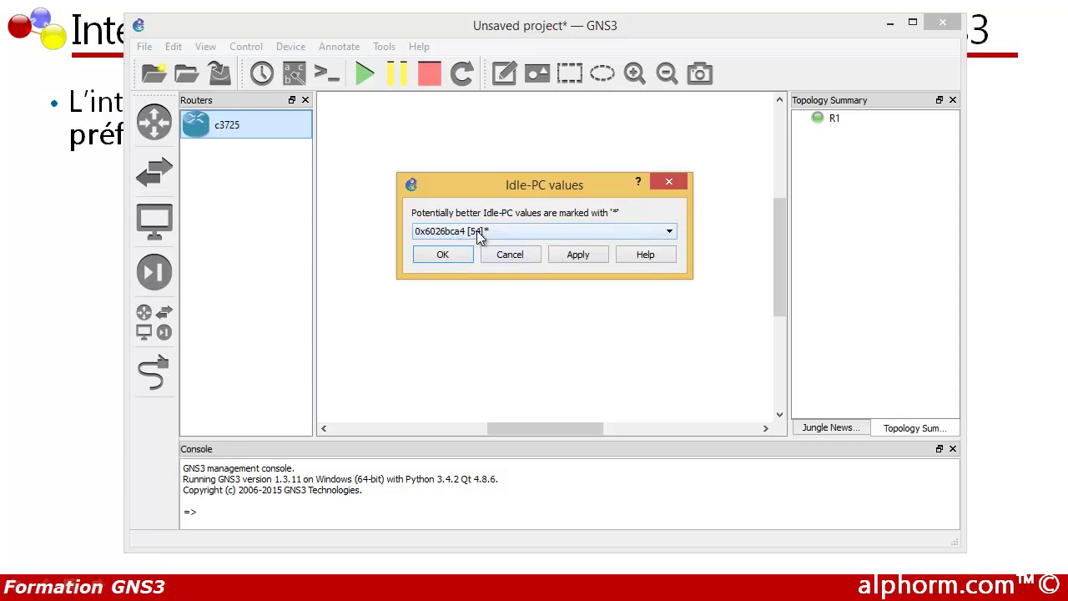
pyautogui.click(578, 260)
pyautogui.click(445, 255)
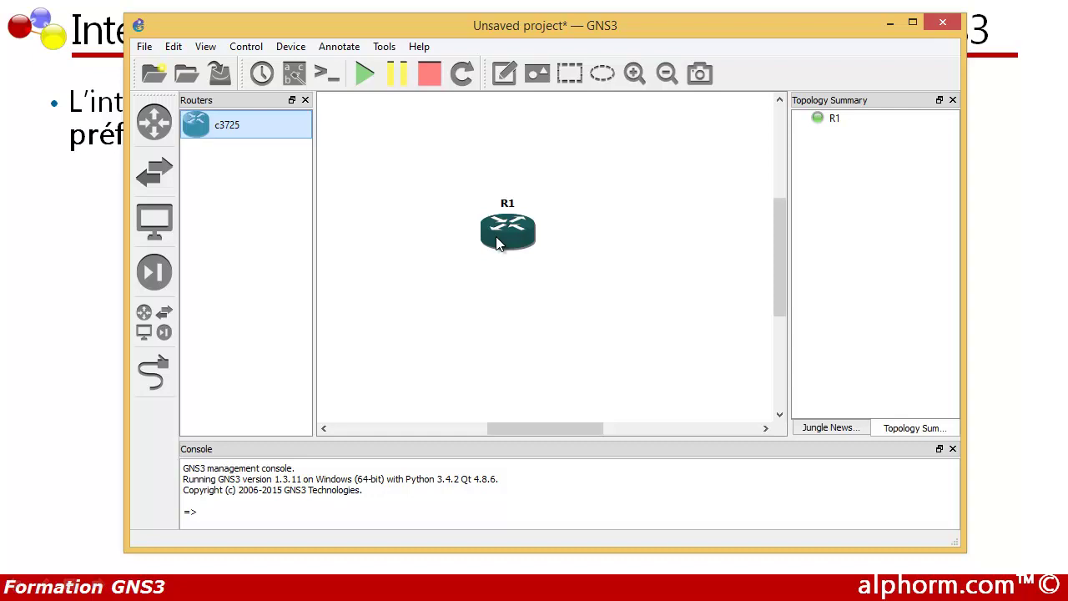
pyautogui.click(891, 23)
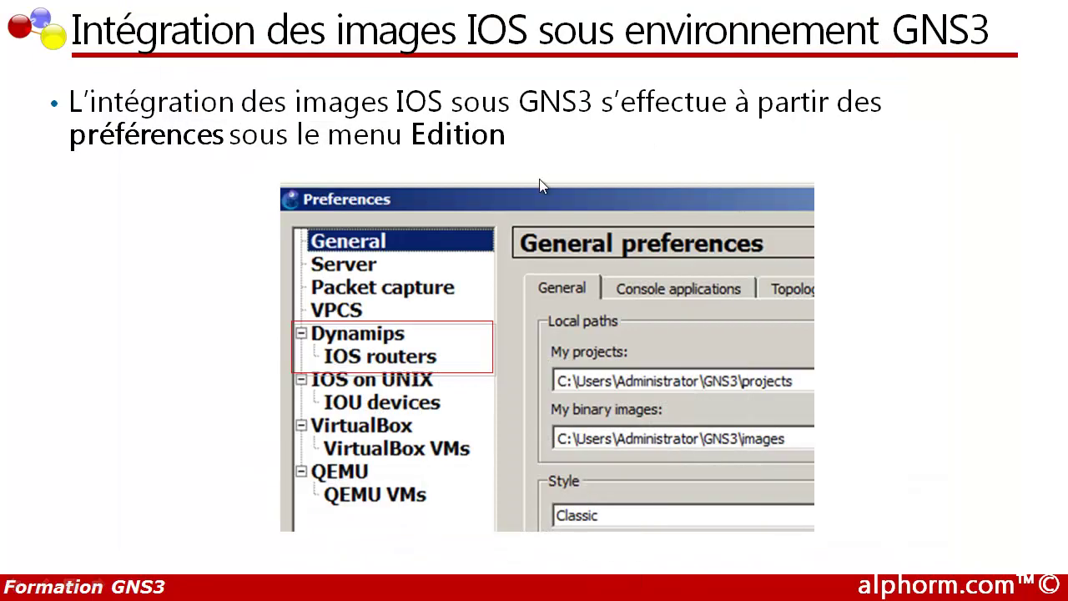
pyautogui.press('Right')
pyautogui.press('Right')
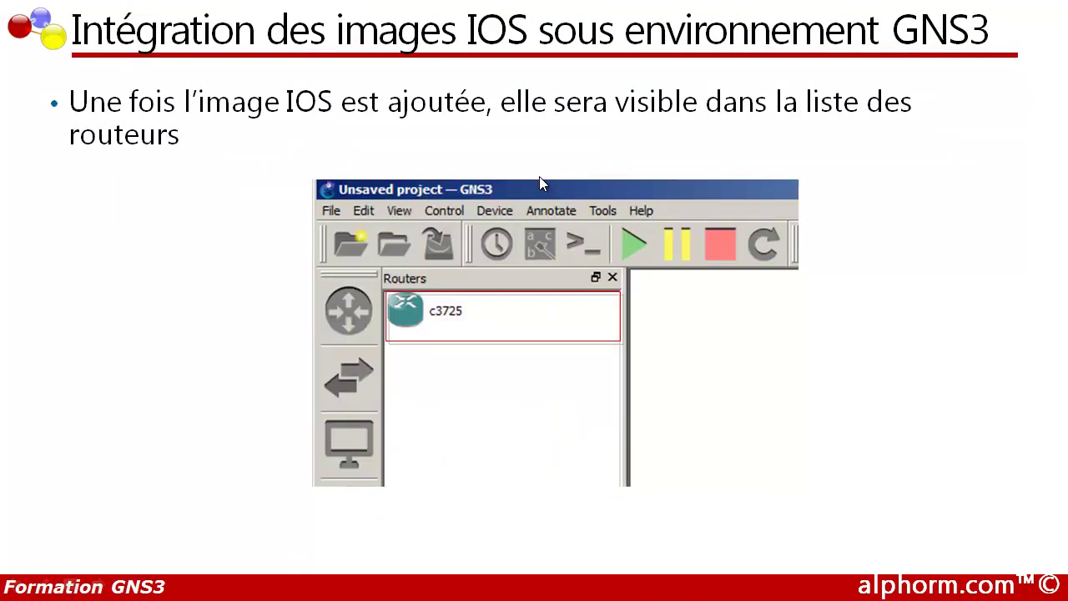
pyautogui.press('Right')
pyautogui.press('Right')
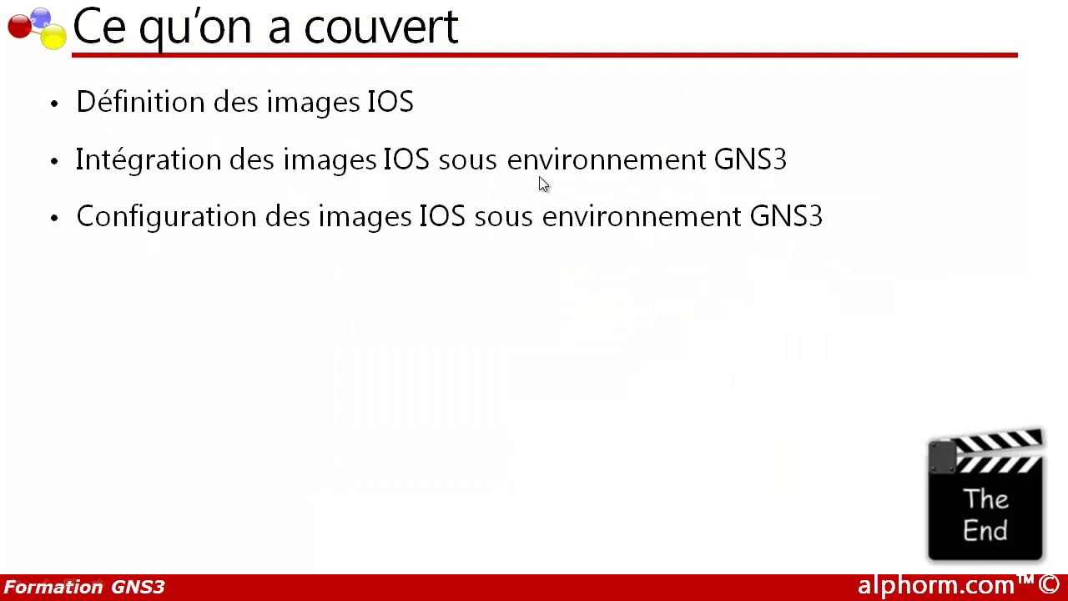